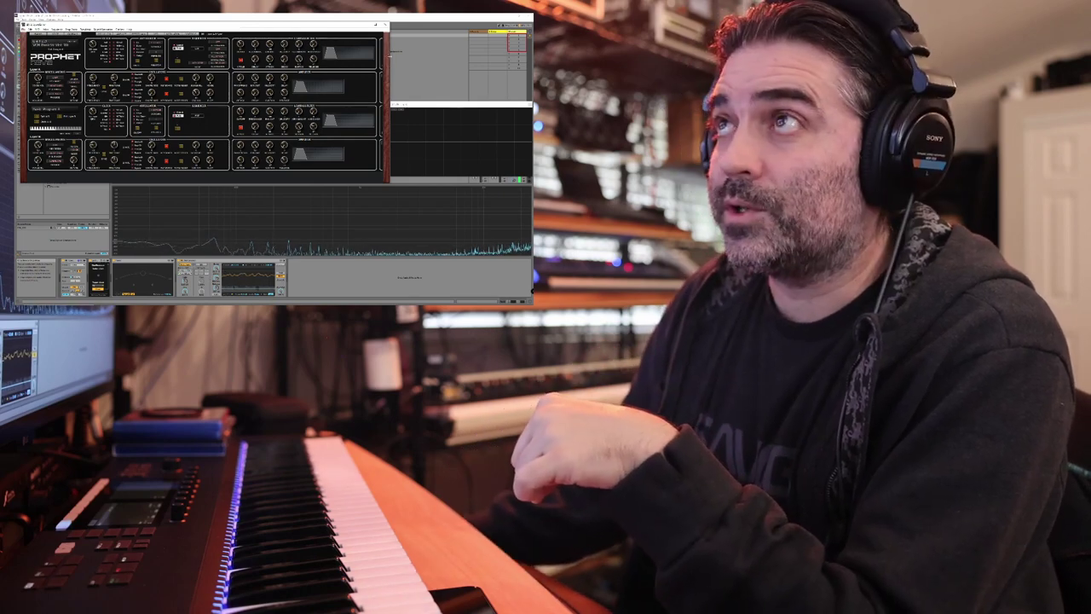
# Show the PresetPatch profile page listing My Shared Presets on voicecomponentmodeling.com.
pyautogui.moveTo(123, 301)
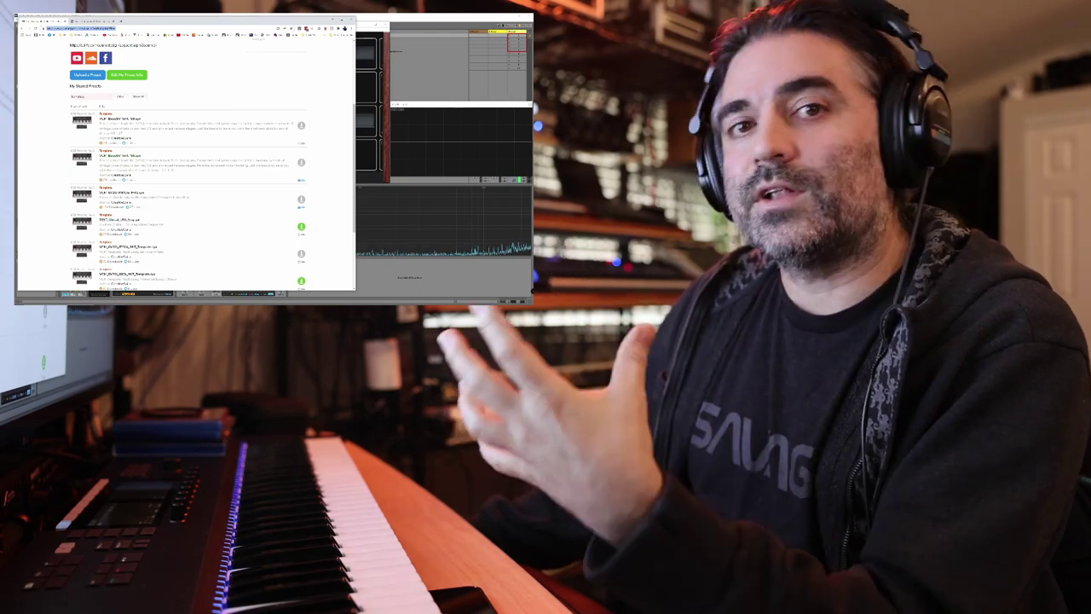
# Scroll through the PresetPatch shared presets, then return to the Prophet Rev2 editor.
pyautogui.scroll(-3, 188, 178)
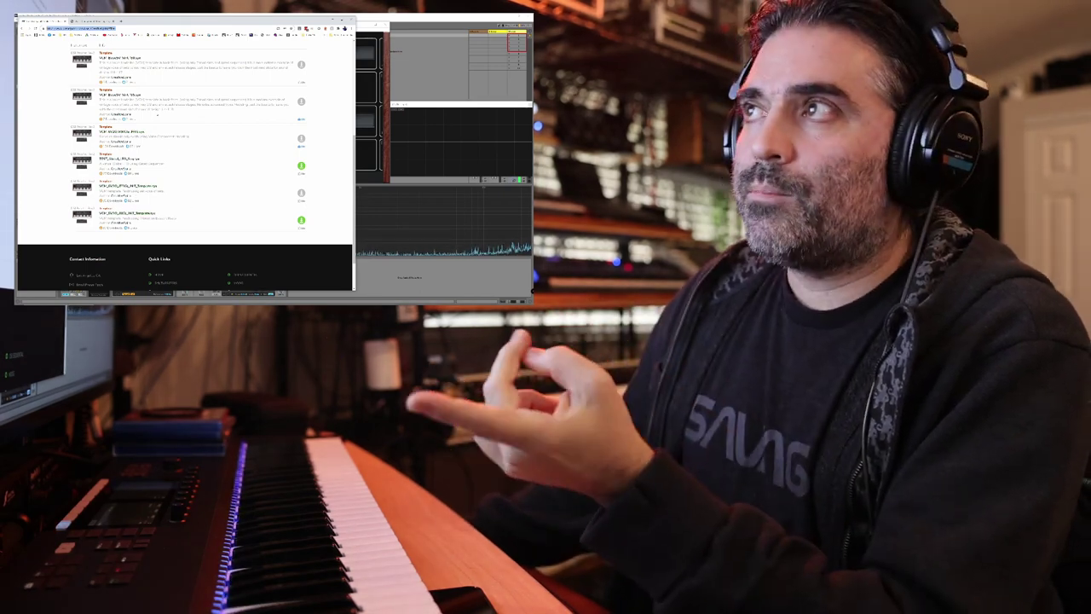
pyautogui.scroll(3, 184, 162)
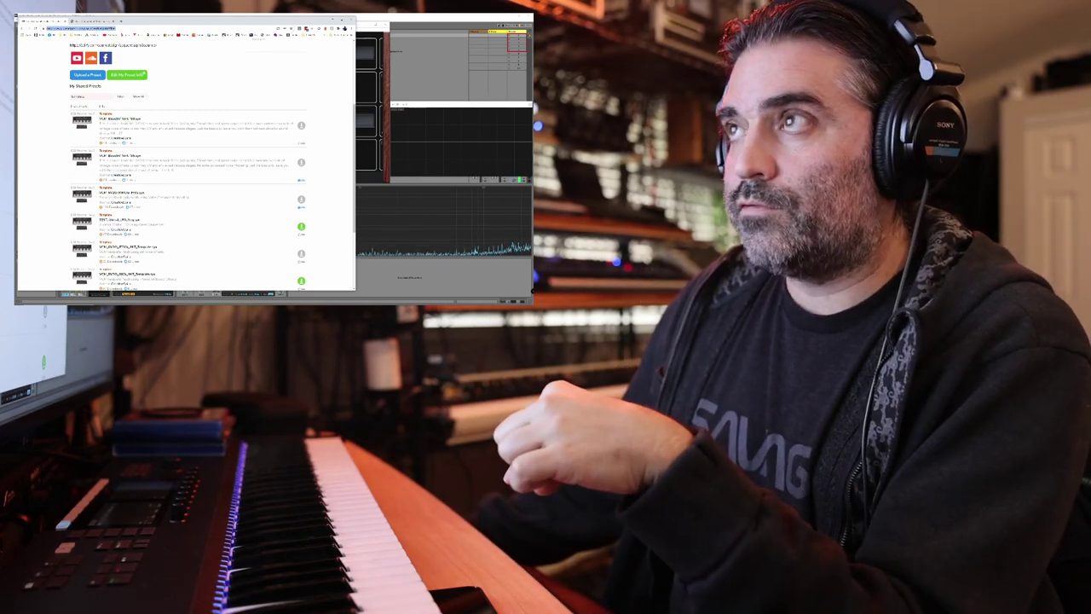
pyautogui.scroll(3, 185, 171)
pyautogui.scroll(-2, 185, 171)
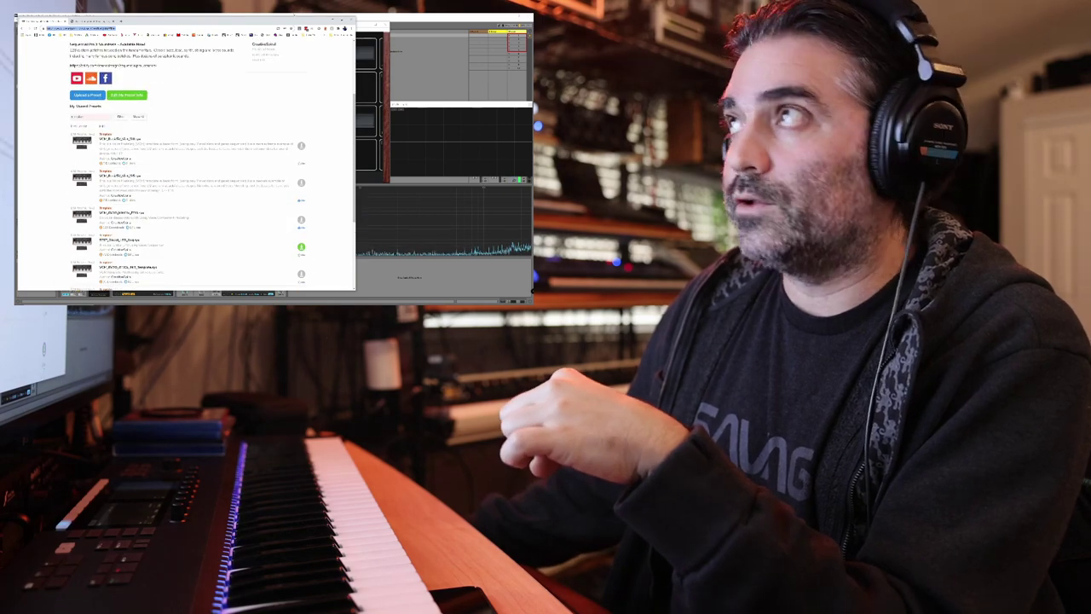
pyautogui.hotkey('alt', 'Tab')
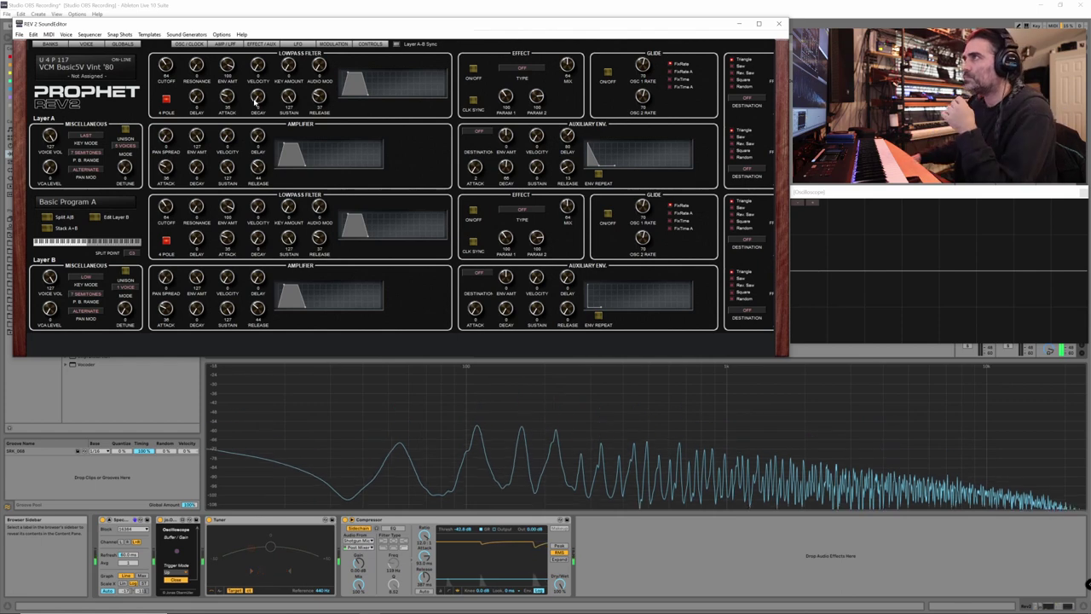
# Show the OSC/CLOCK page with Clock, Arpeggiator, Sequencer and Oscillator panels for both layers.
pyautogui.click(190, 43)
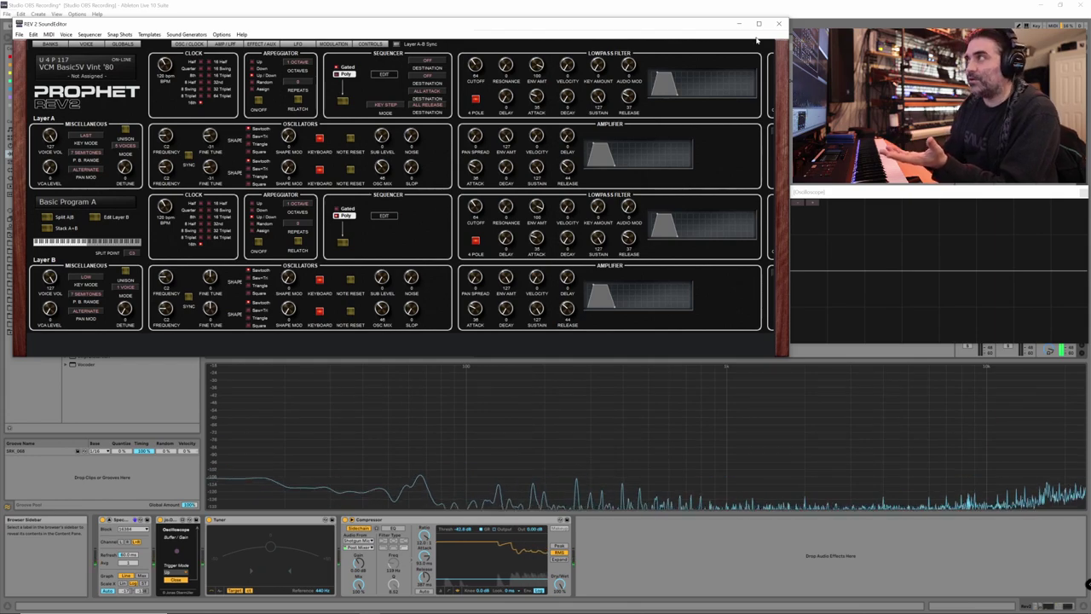
# Open the Gated Sequencer Layer A window from the Layer A Sequencer panel.
pyautogui.click(380, 76)
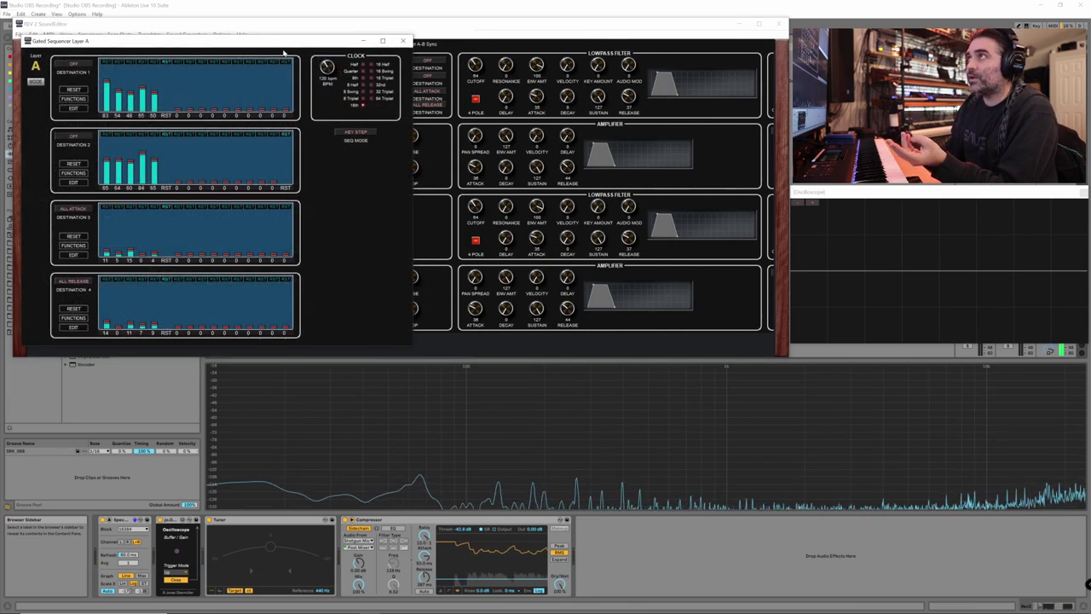
# Move the Gated Sequencer Layer A window lower and to the right.
pyautogui.moveTo(271, 40); pyautogui.dragTo(377, 185)
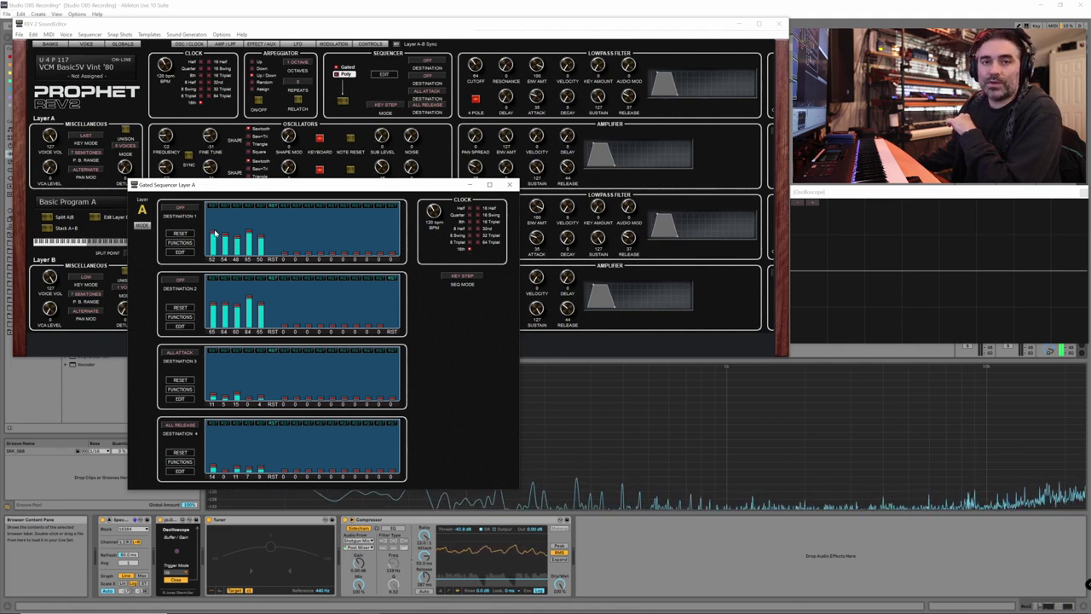
# Raise the first Destination 1 step, bring it back down, and close the sequencer window.
pyautogui.moveTo(215, 231); pyautogui.dragTo(215, 229)
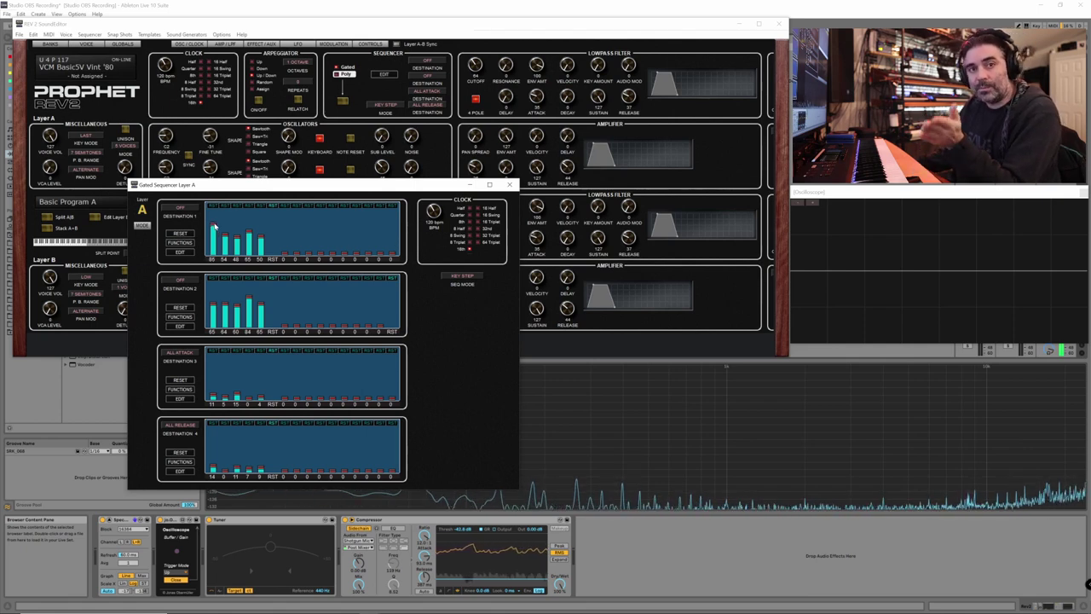
pyautogui.moveTo(213, 224)
pyautogui.mouseDown()
pyautogui.moveTo(216, 241)
pyautogui.moveTo(214, 228)
pyautogui.mouseUp()
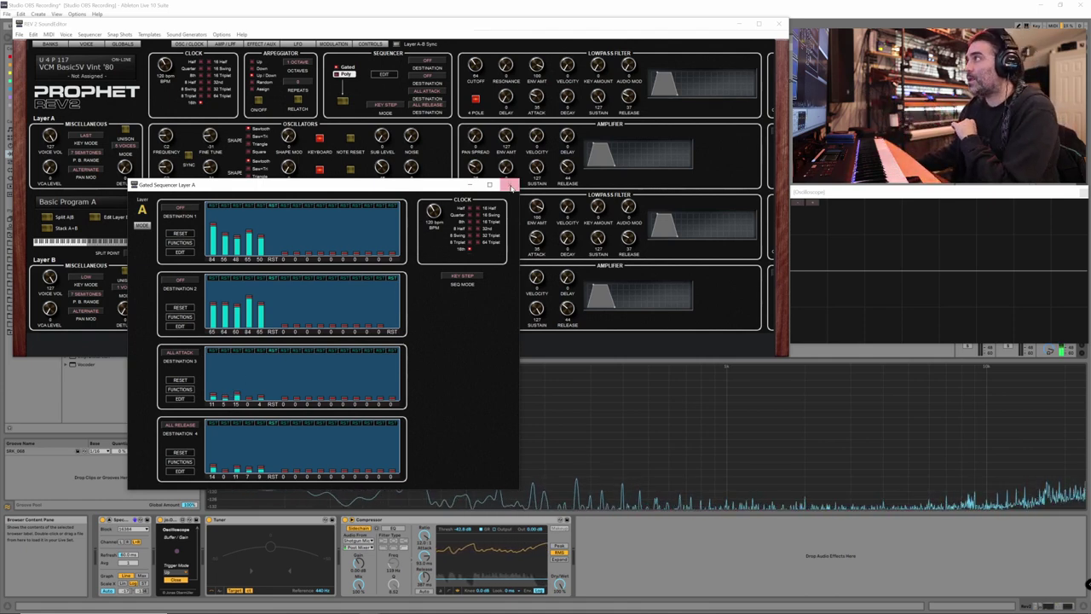
pyautogui.click(509, 184)
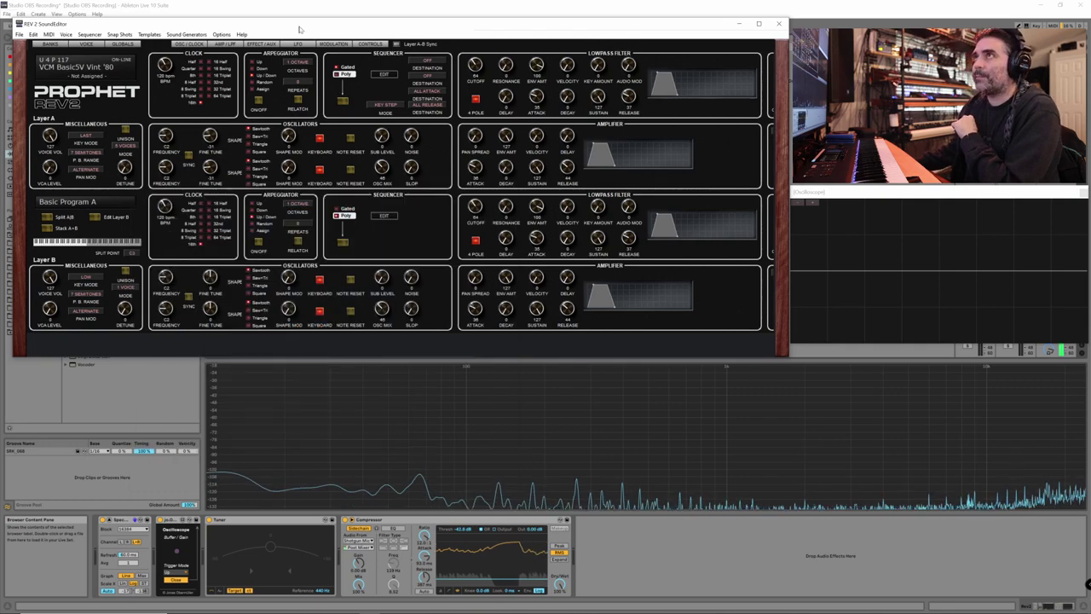
# Nudge the SoundEditor window slightly up and to the left.
pyautogui.moveTo(299, 29); pyautogui.dragTo(293, 26)
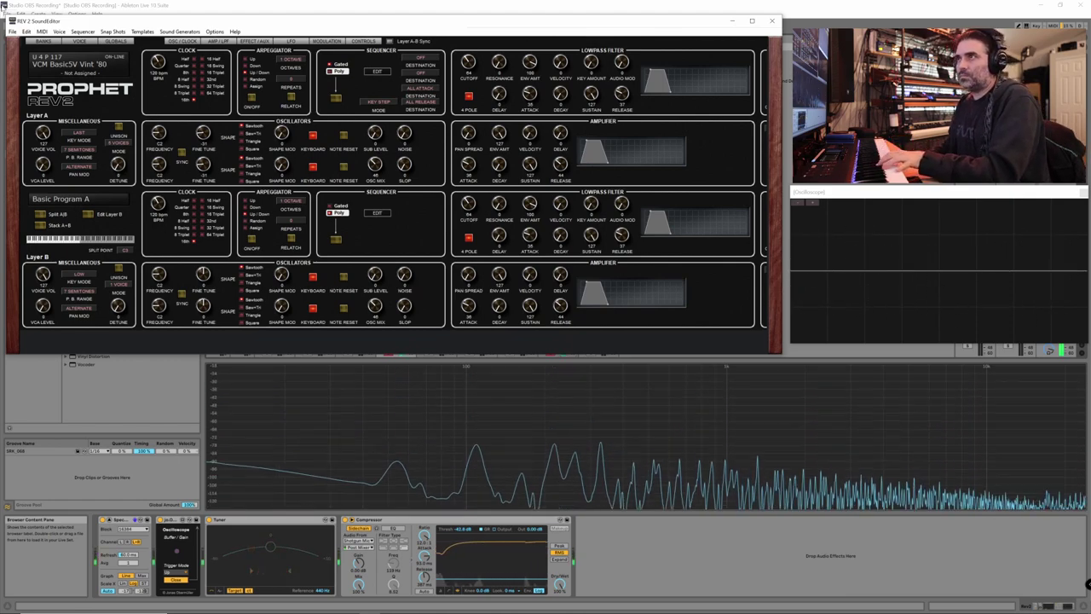
pyautogui.click(87, 215)
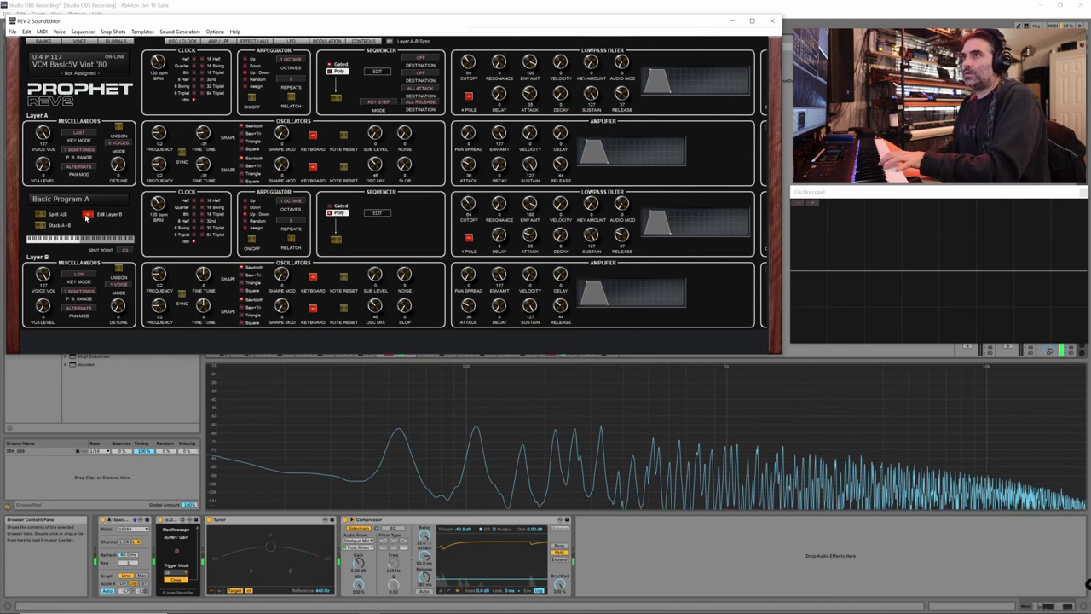
pyautogui.click(87, 216)
pyautogui.click(89, 215)
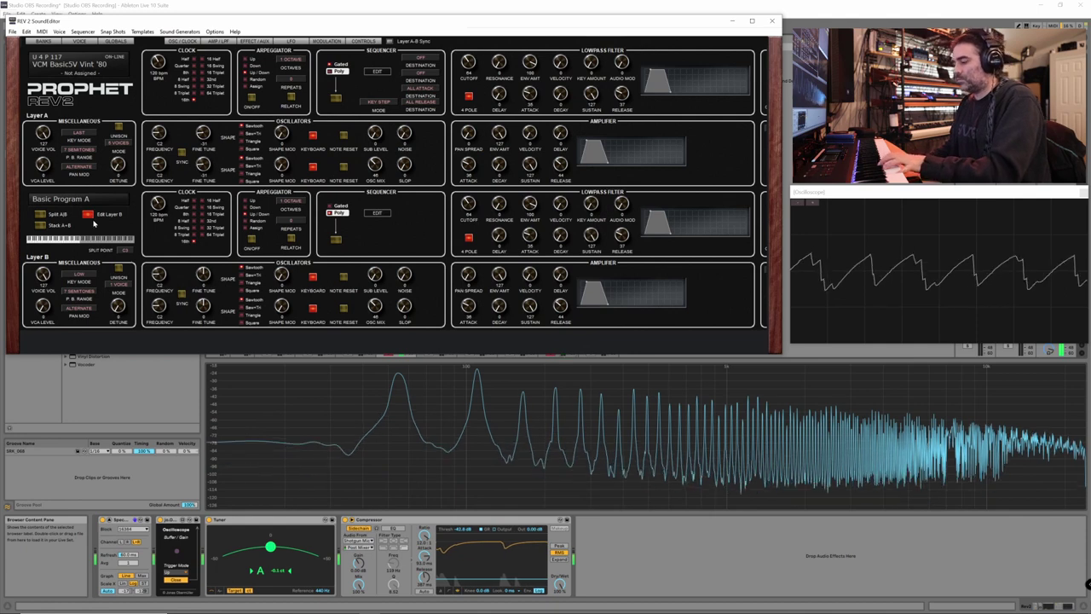
pyautogui.click(89, 216)
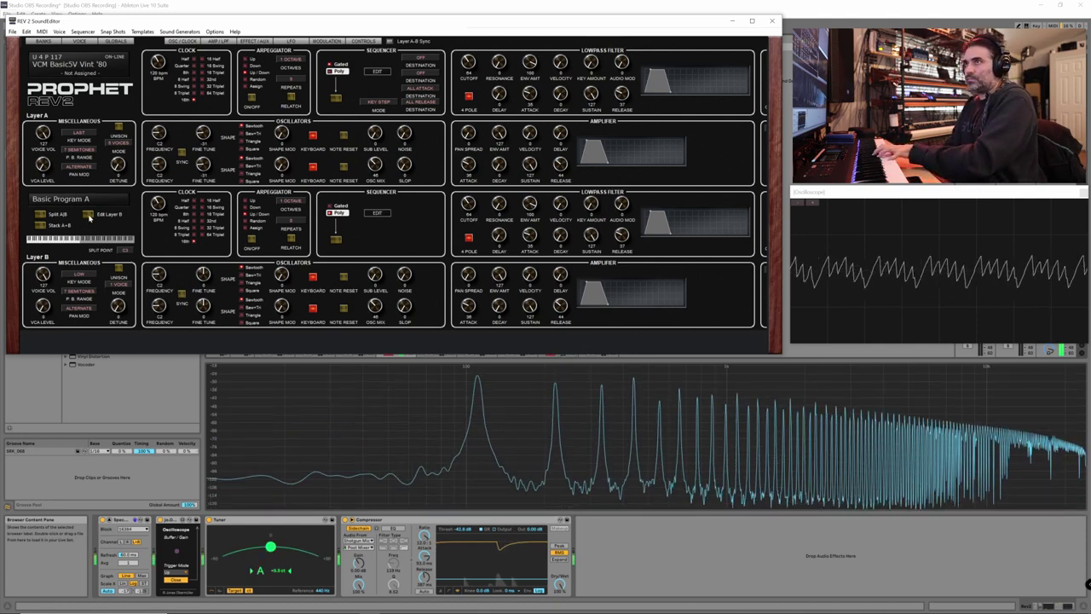
pyautogui.click(88, 217)
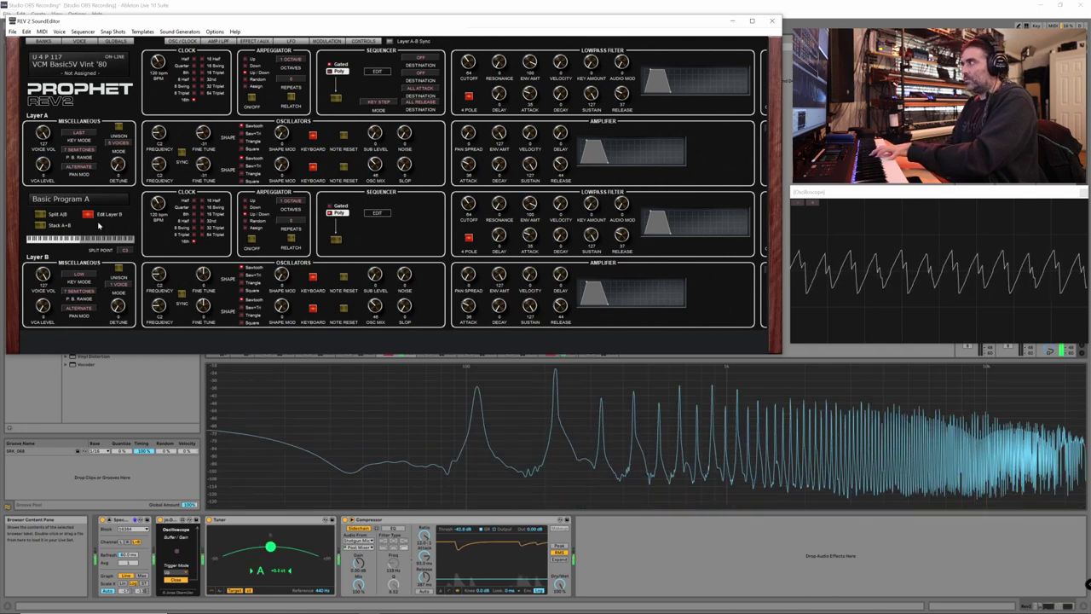
pyautogui.click(88, 216)
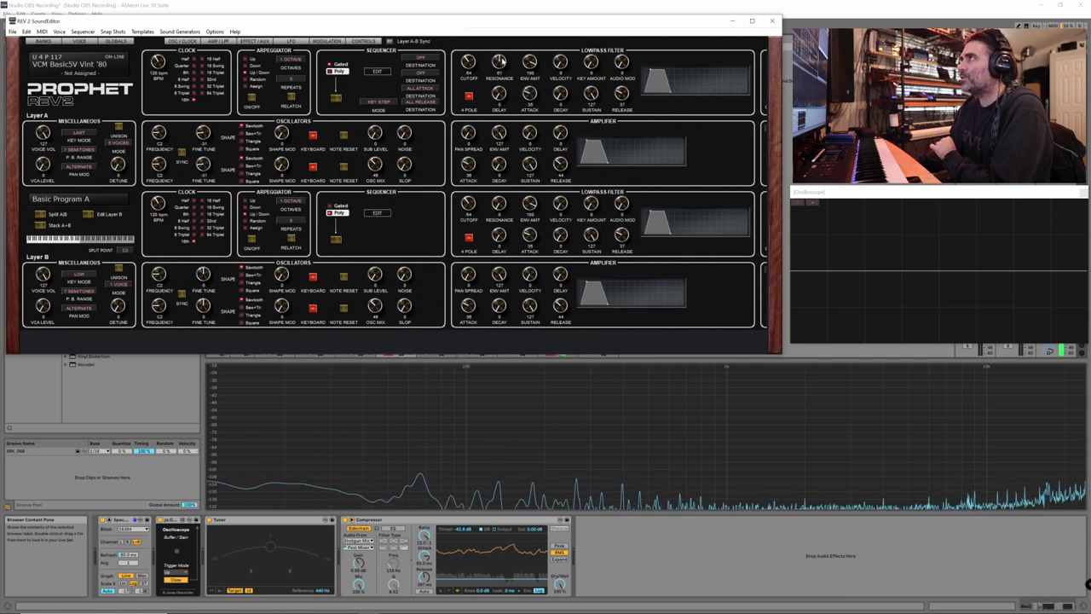
# Lengthen Layer A's filter envelope attack, decay and release, and lower its sustain.
pyautogui.moveTo(521, 91); pyautogui.dragTo(535, 91)
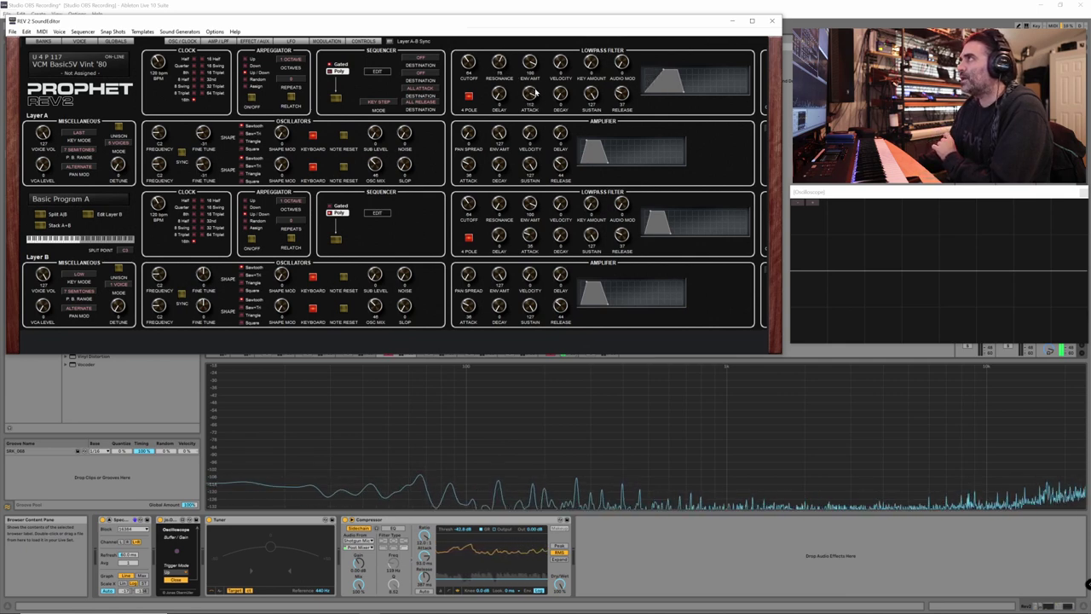
pyautogui.moveTo(621, 92); pyautogui.dragTo(627, 91)
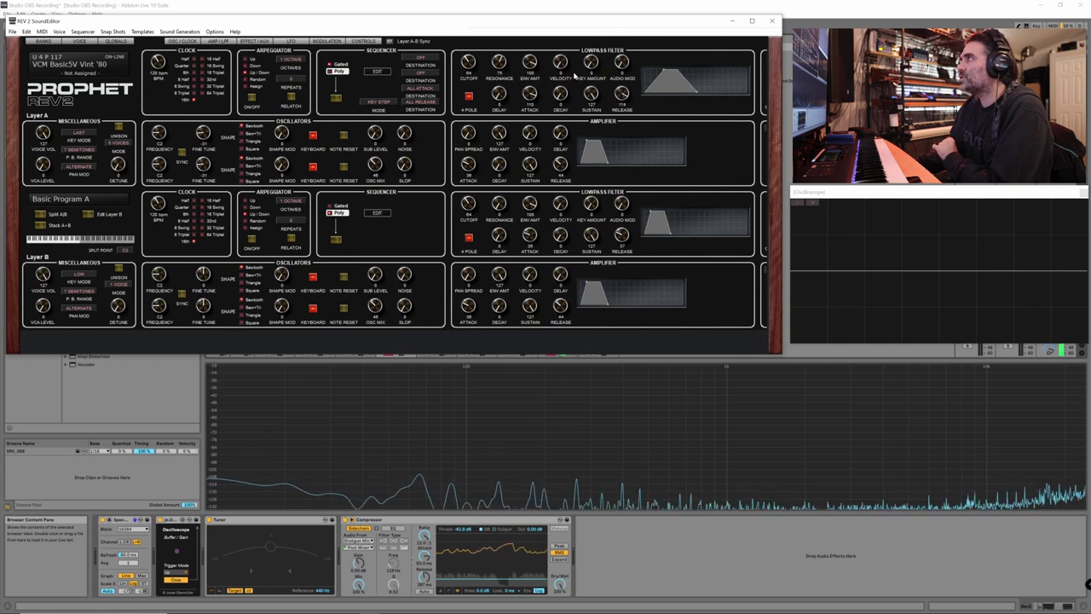
pyautogui.moveTo(591, 94); pyautogui.dragTo(563, 92)
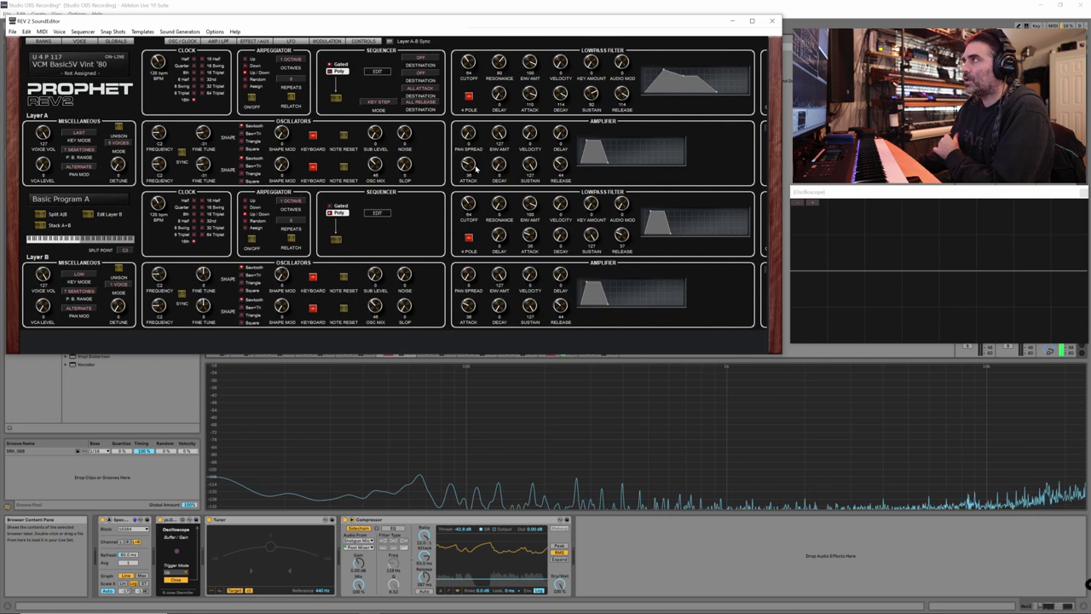
# Lengthen Layer A's amp envelope attack and release, and adjust its sustain level.
pyautogui.moveTo(475, 168)
pyautogui.mouseDown()
pyautogui.moveTo(480, 151)
pyautogui.moveTo(476, 177)
pyautogui.mouseUp()
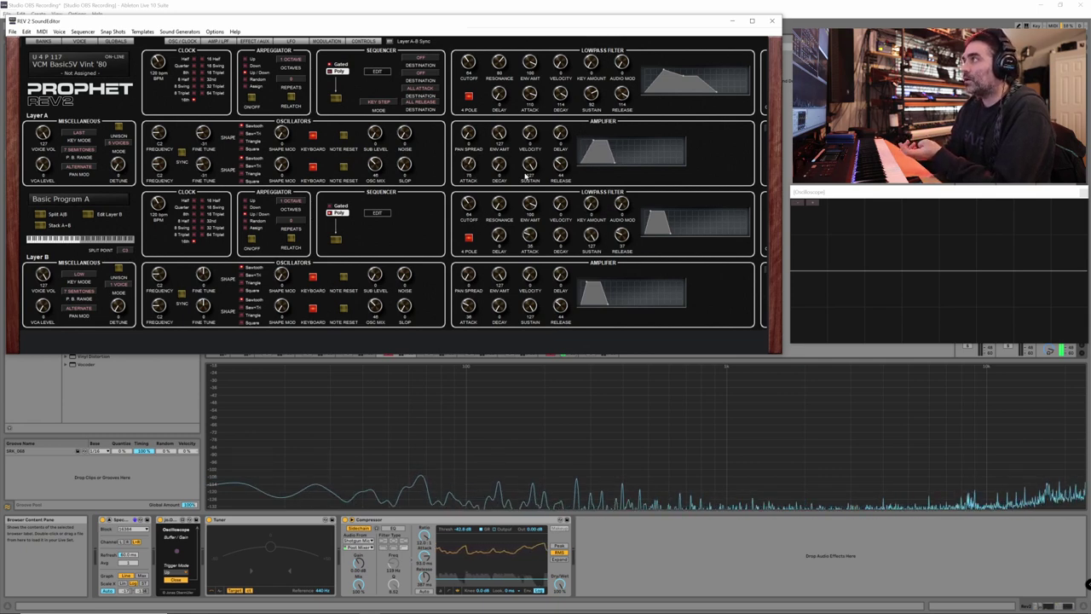
pyautogui.moveTo(564, 168); pyautogui.dragTo(562, 170)
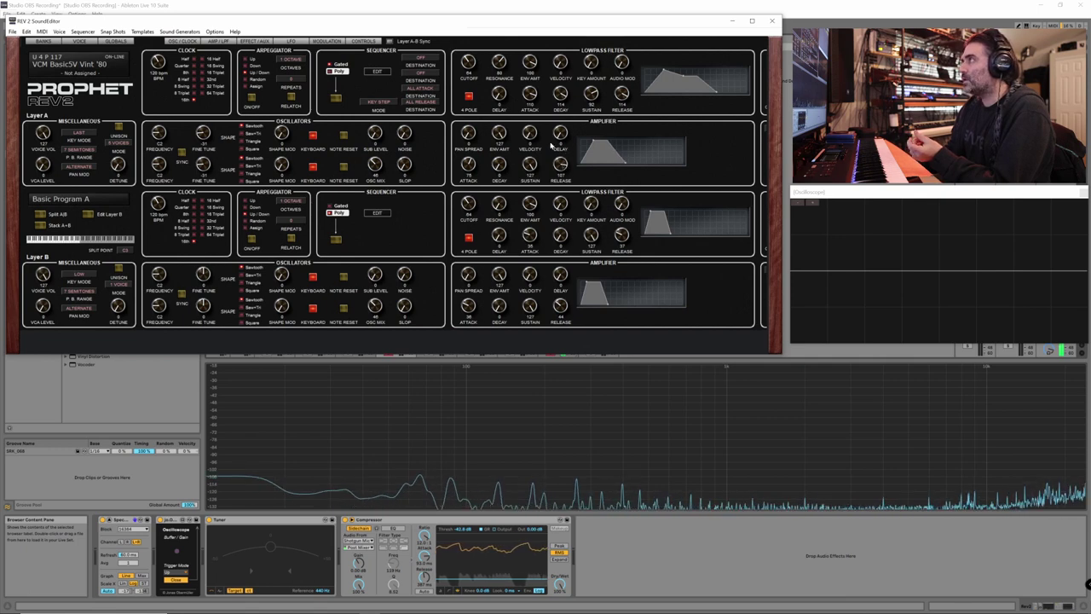
pyautogui.moveTo(529, 167); pyautogui.dragTo(503, 165)
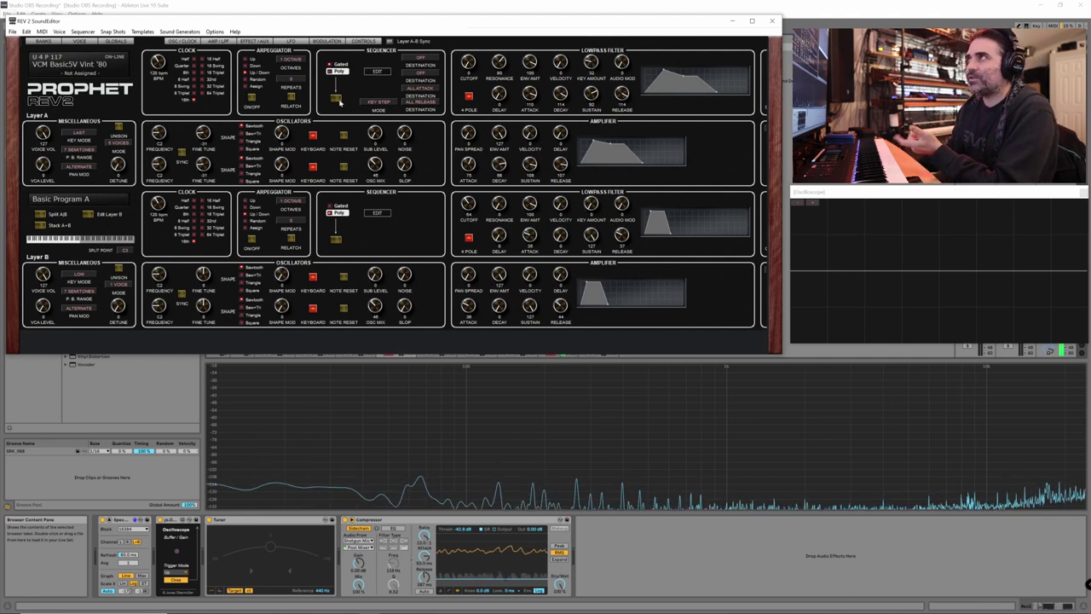
# Lower a Destination 3 step in Layer A's gated sequencer, then shorten the filter attack.
pyautogui.click(376, 72)
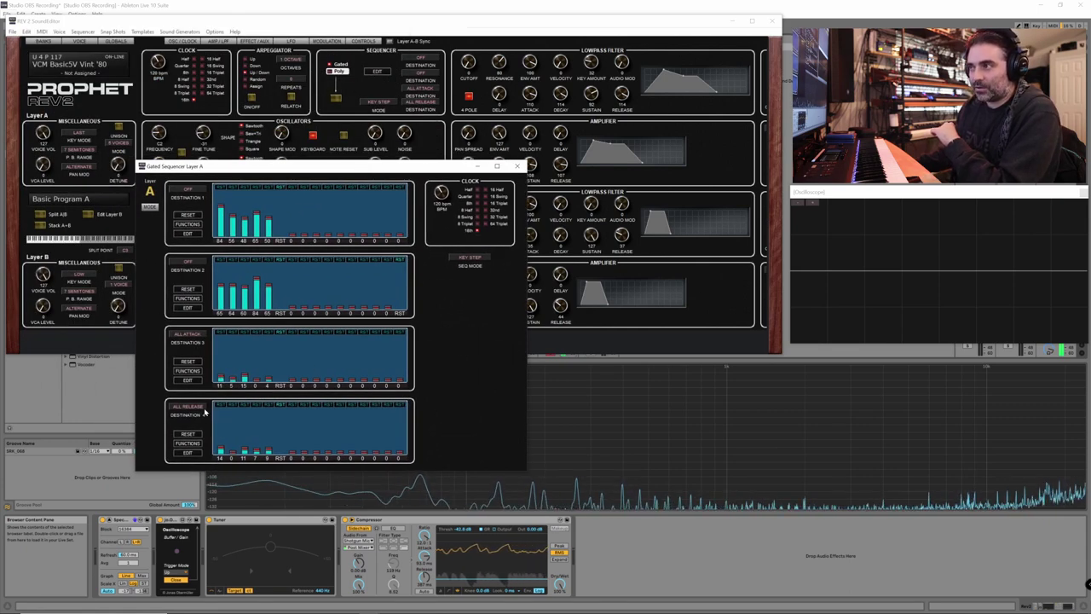
pyautogui.moveTo(234, 379); pyautogui.dragTo(237, 381)
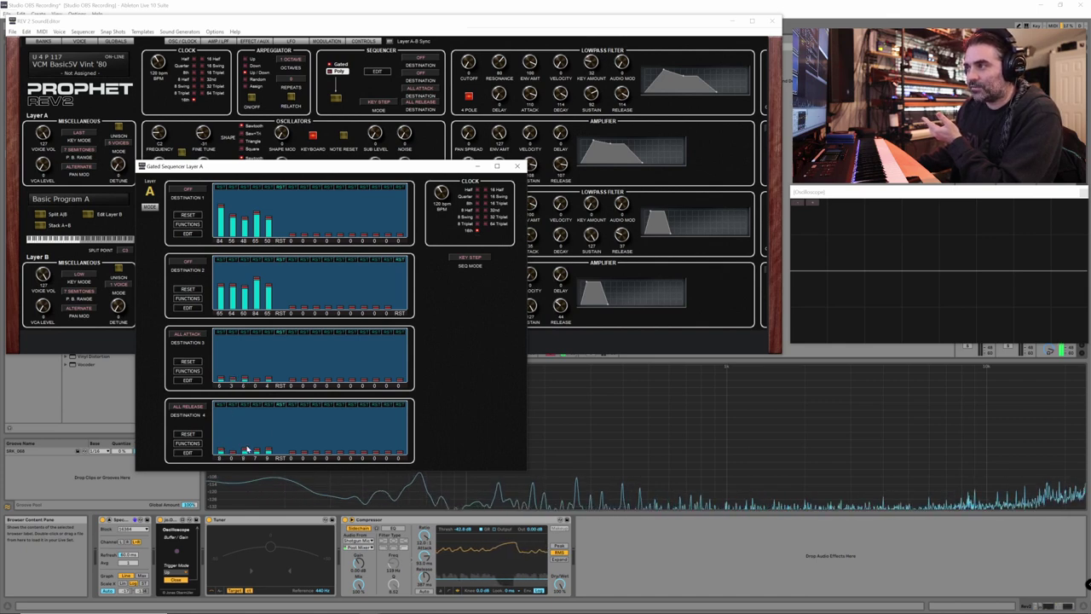
pyautogui.moveTo(420, 168); pyautogui.dragTo(599, 246)
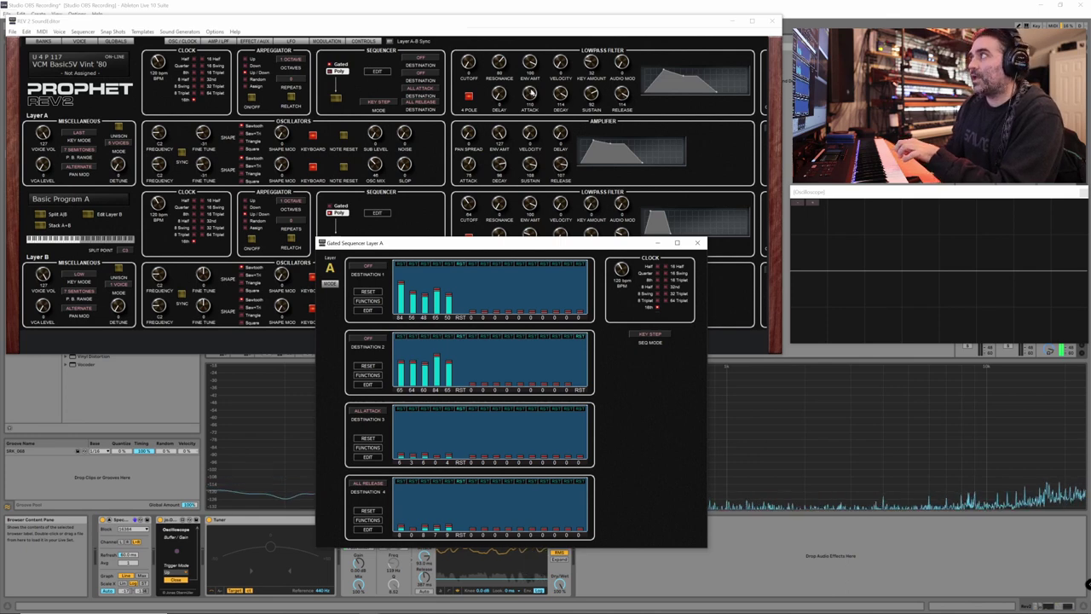
pyautogui.moveTo(530, 92); pyautogui.dragTo(536, 111)
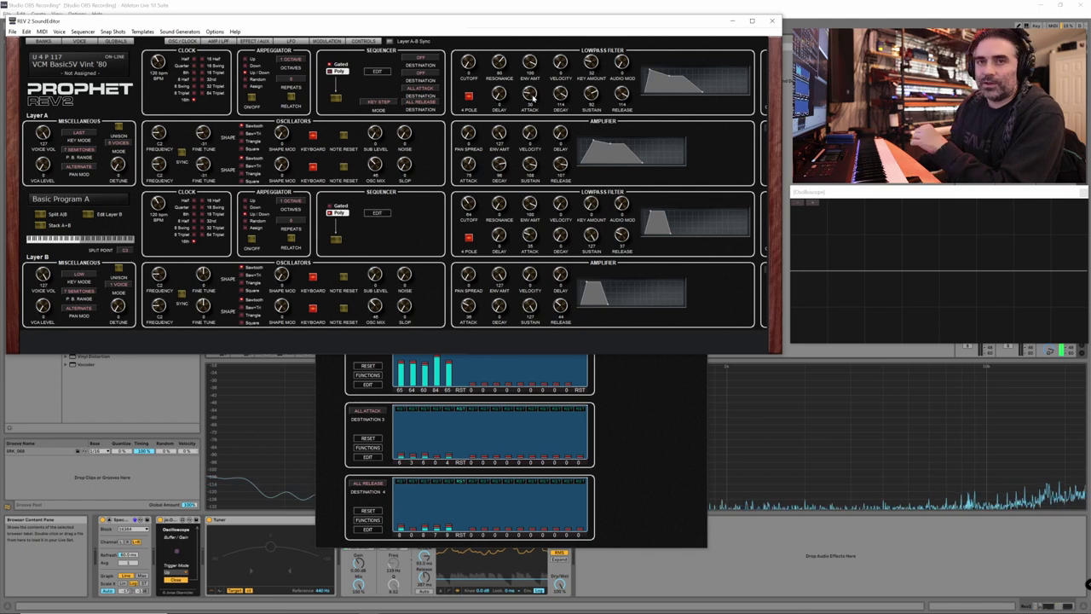
# Lengthen Layer A's filter envelope attack again and minimize the gated sequencer window.
pyautogui.moveTo(534, 98); pyautogui.dragTo(544, 78)
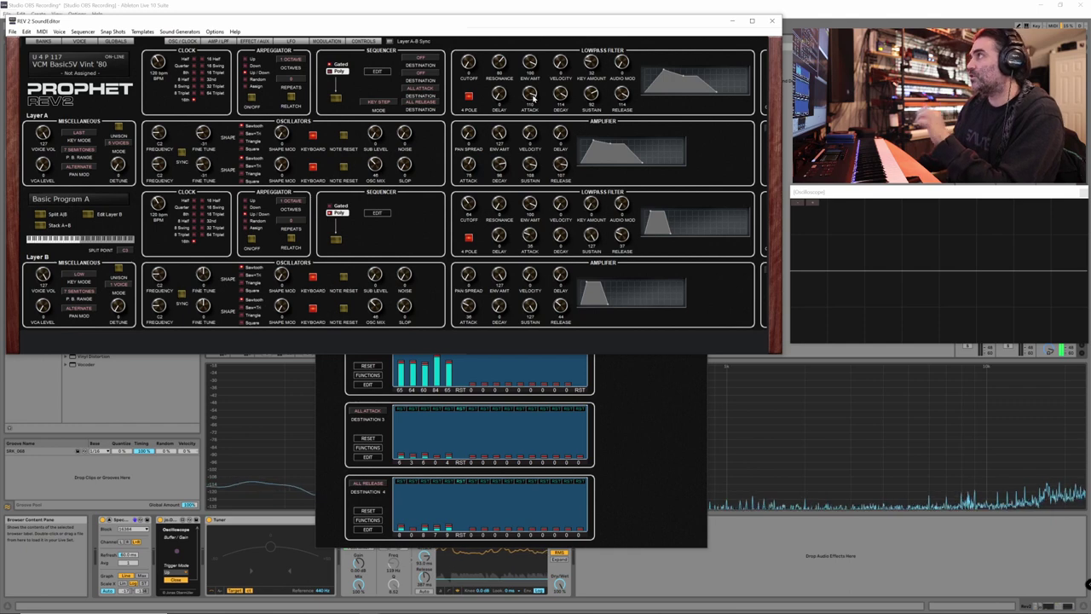
pyautogui.click(608, 451)
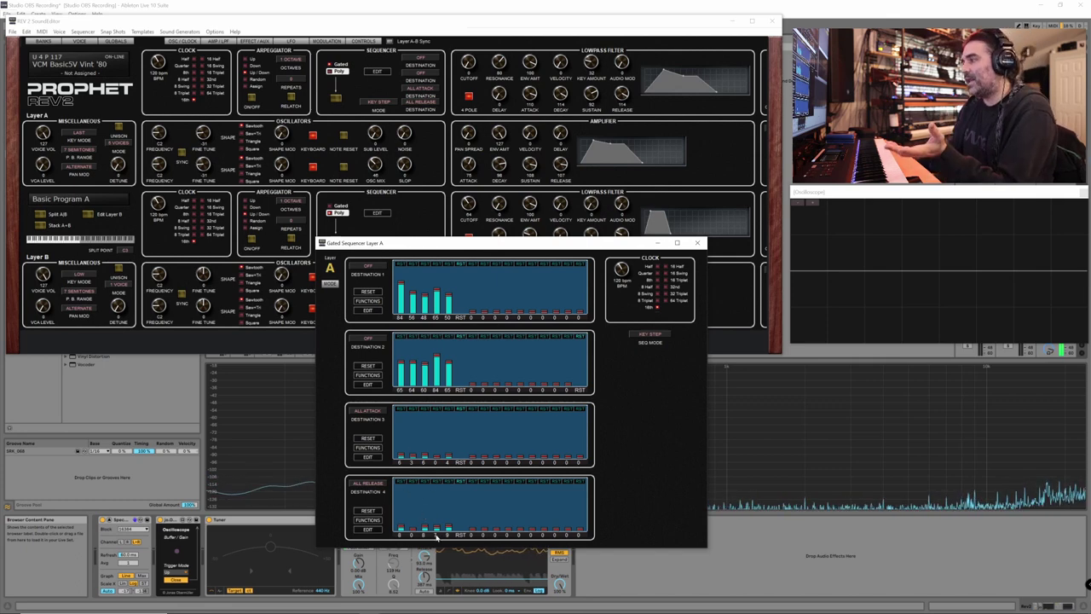
pyautogui.click(657, 243)
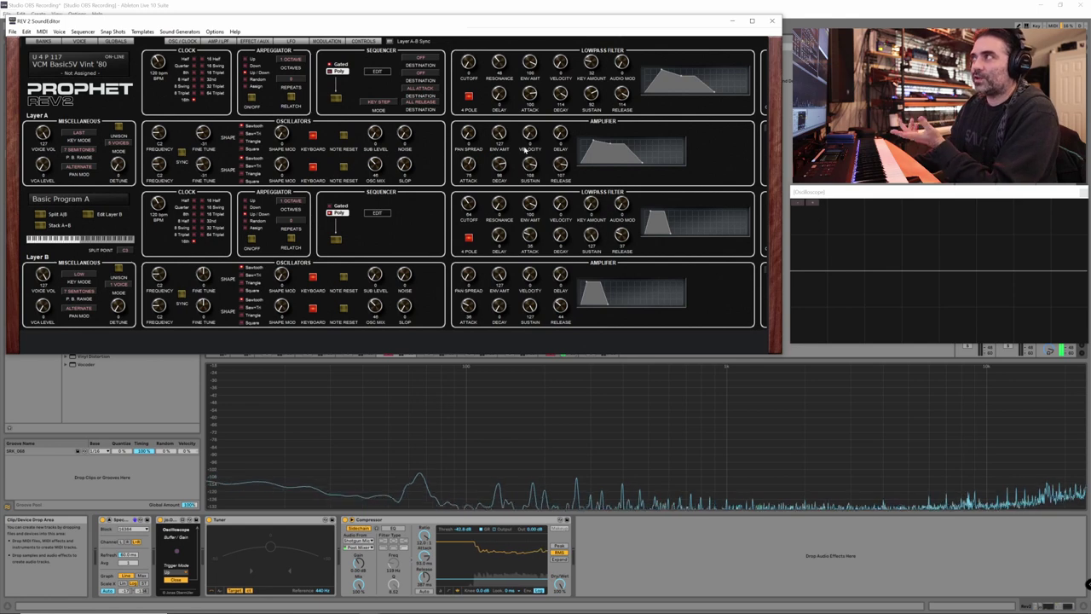
# Reopen the Layer A gated sequencer and bring up the Vintage Voice Component Modeling PDF in Edge beside it.
pyautogui.click(377, 71)
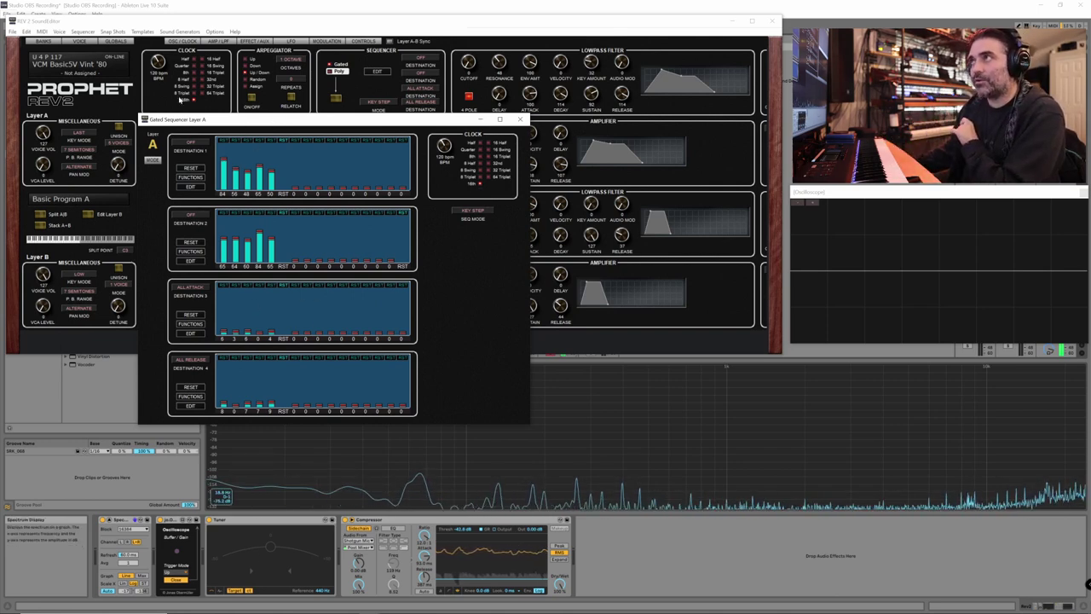
pyautogui.moveTo(286, 607)
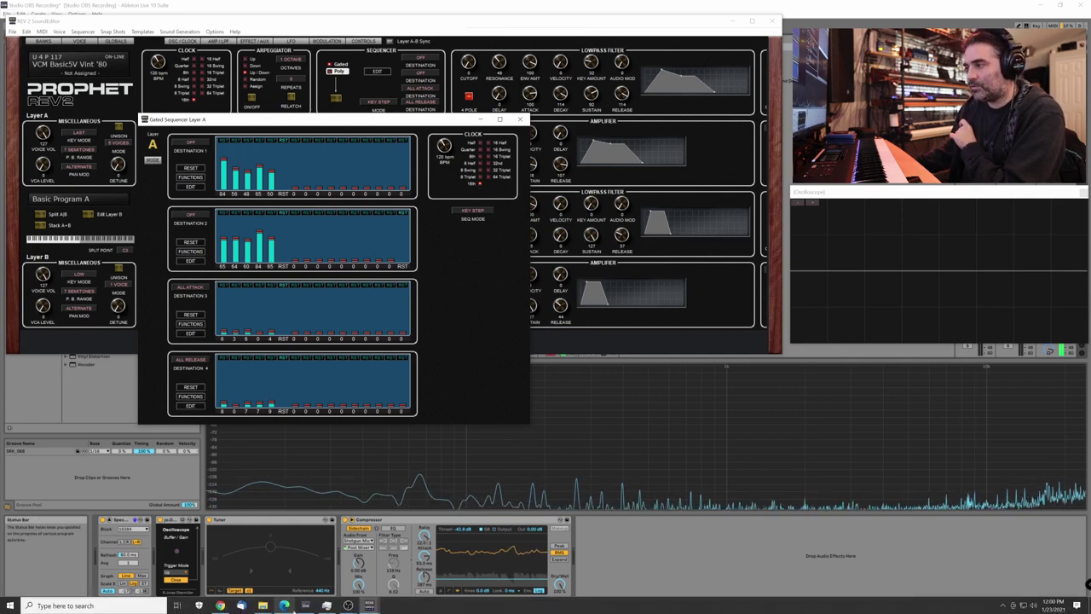
pyautogui.click(283, 605)
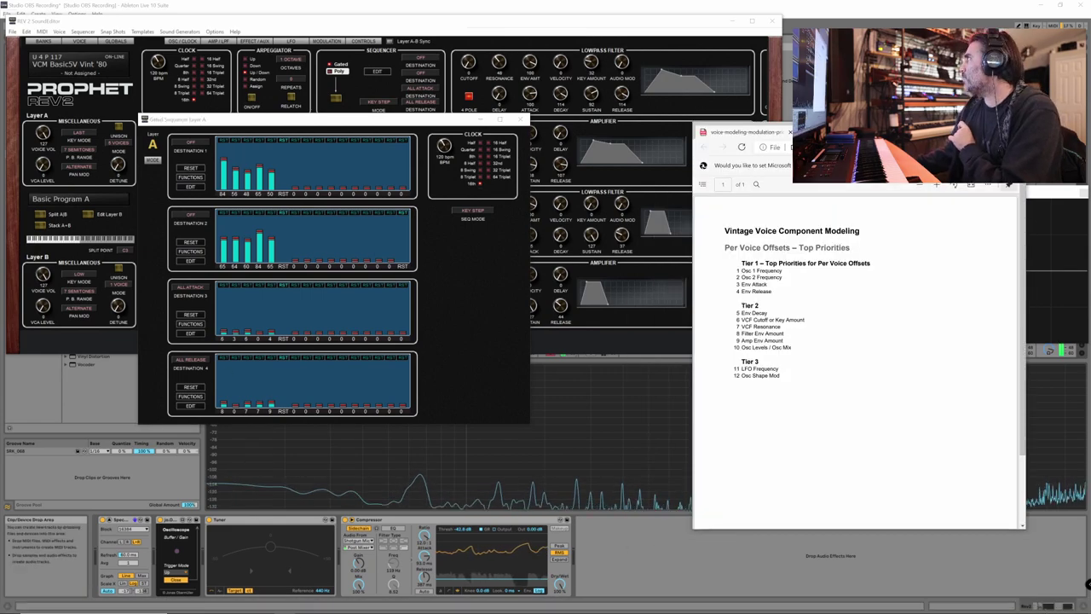
# Centre the Edge PDF, review its Tier 1–3 per-voice-offset priorities, then bring the Rev2 editor forward.
pyautogui.moveTo(857, 133); pyautogui.dragTo(481, 97)
pyautogui.moveTo(346, 190); pyautogui.dragTo(490, 216)
pyautogui.click(492, 218)
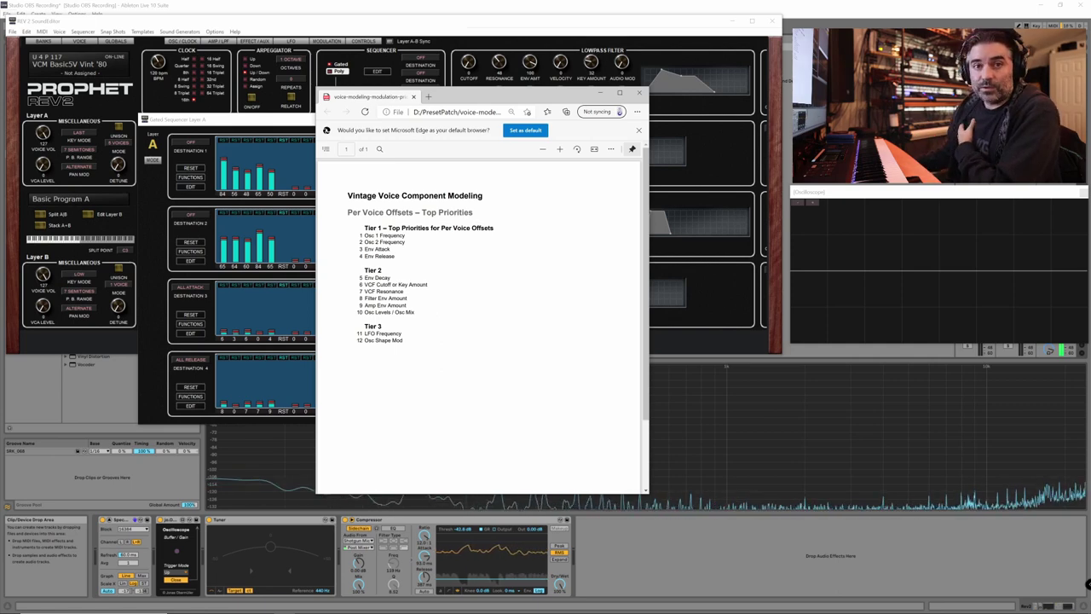
pyautogui.click(295, 24)
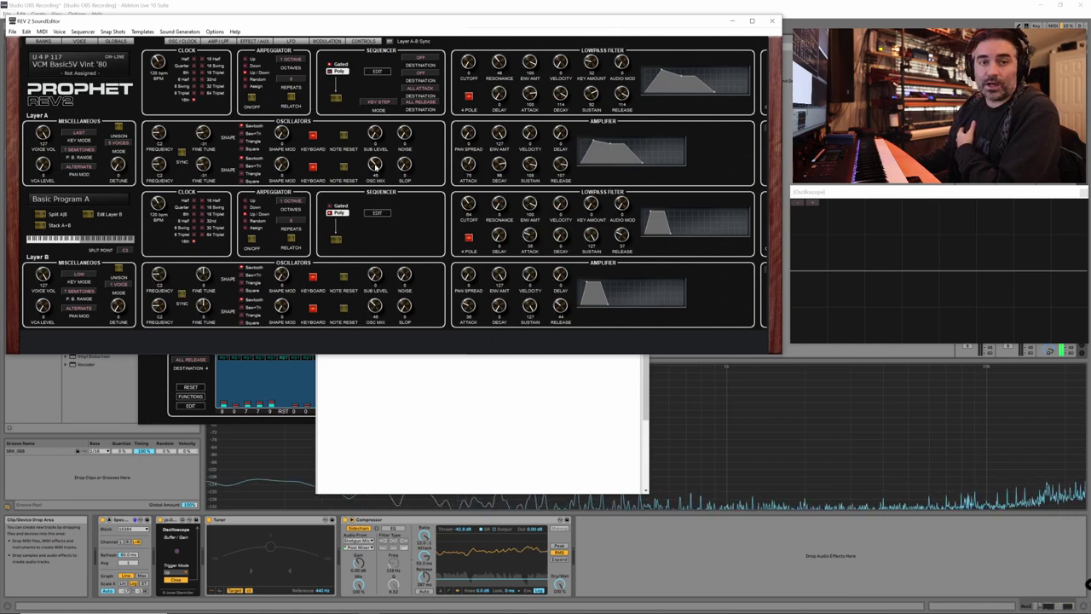
# Bring the priorities PDF in front of the editor, then move it out of the way.
pyautogui.click(466, 380)
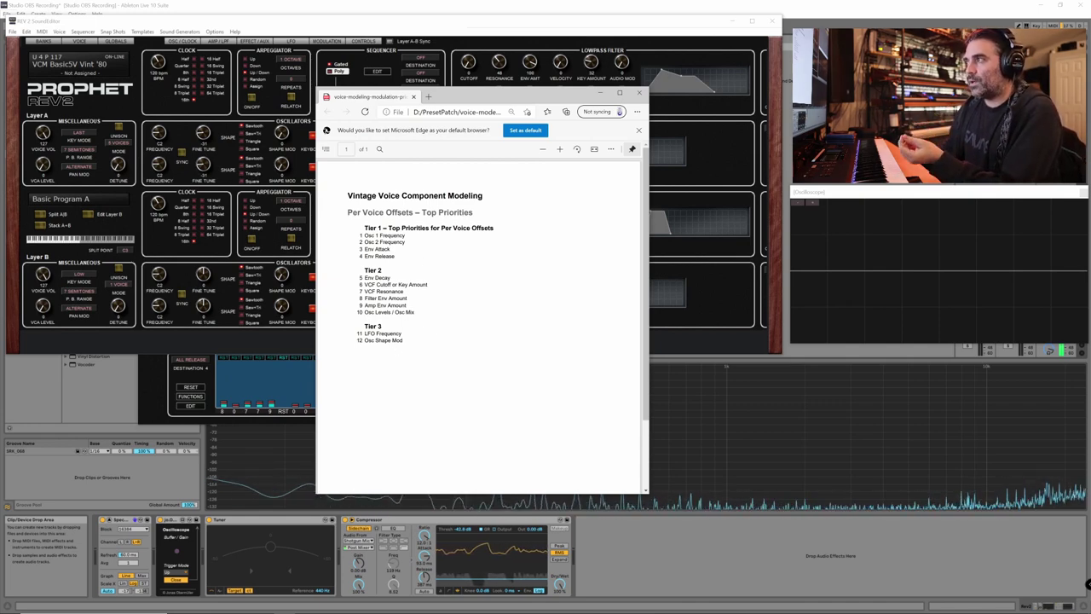
pyautogui.click(600, 92)
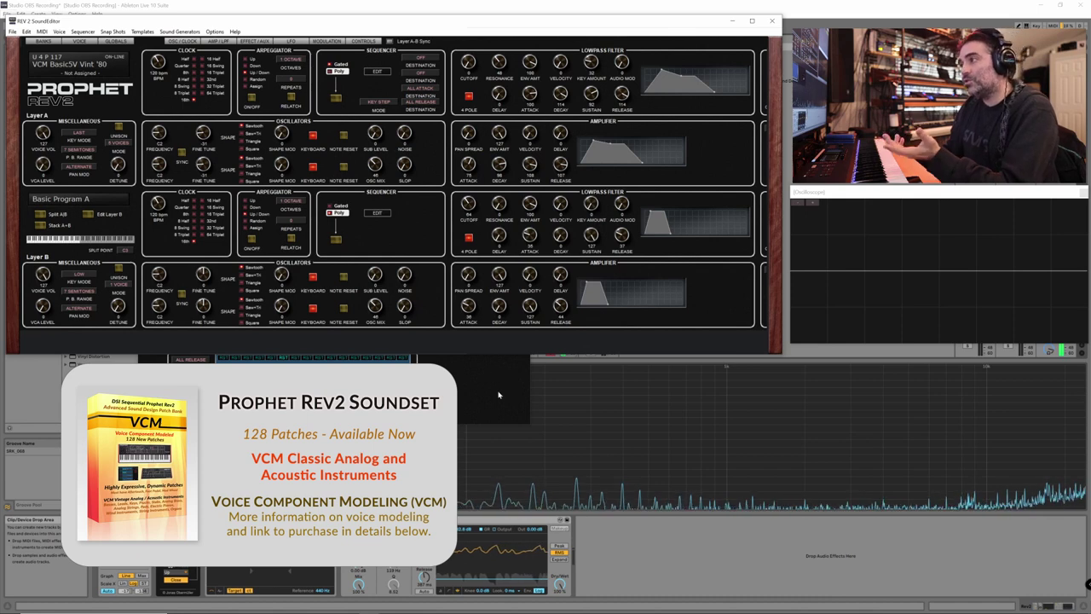
# Reopen the Layer A gated sequencer, centre its window, and switch to the modulation matrix.
pyautogui.click(378, 70)
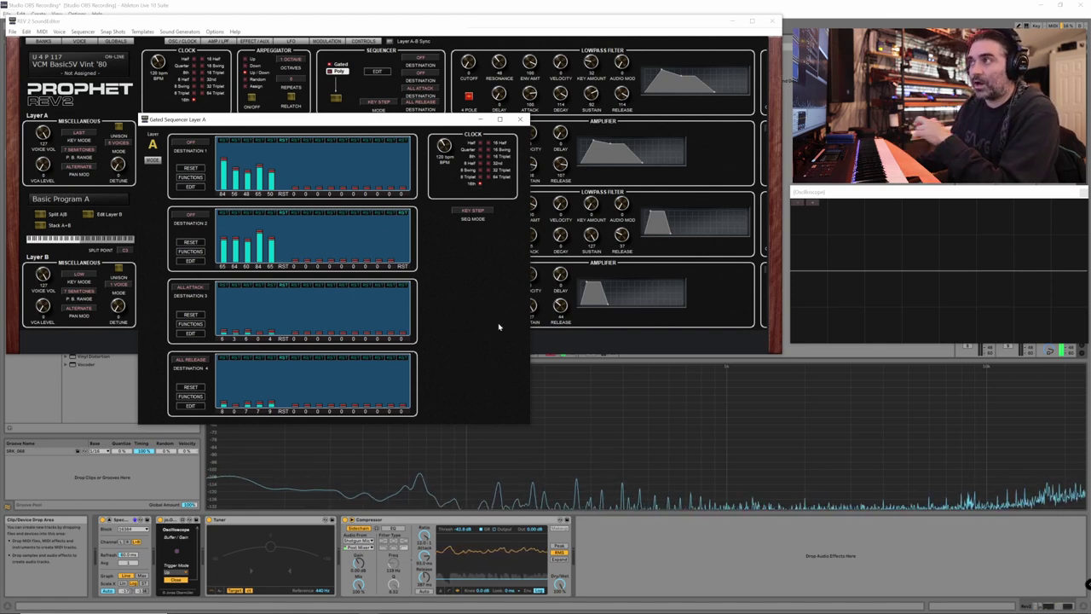
pyautogui.moveTo(186, 122); pyautogui.dragTo(686, 136)
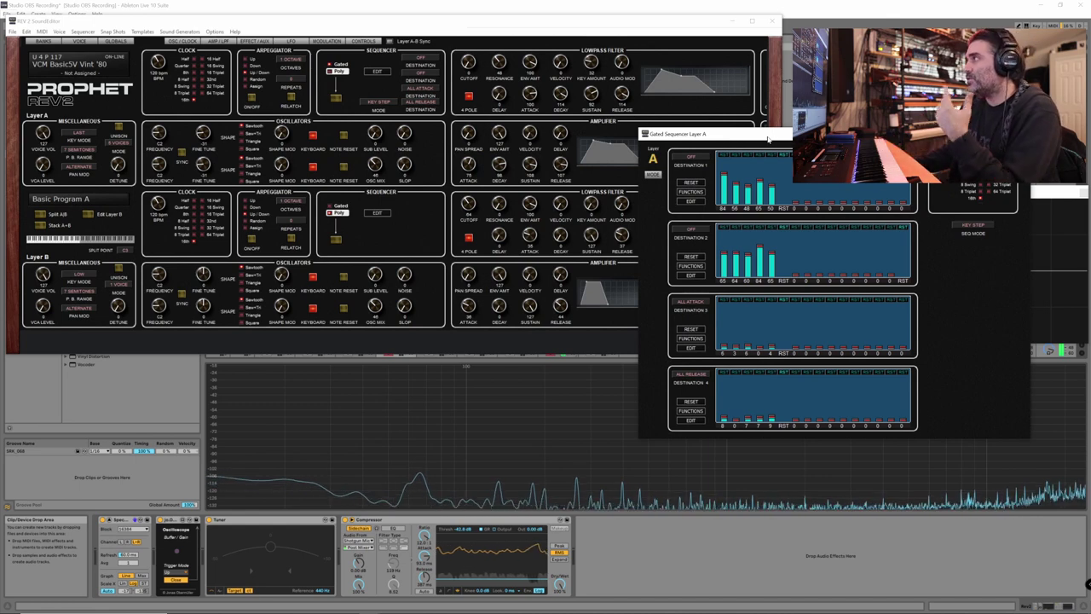
pyautogui.moveTo(768, 138); pyautogui.dragTo(470, 135)
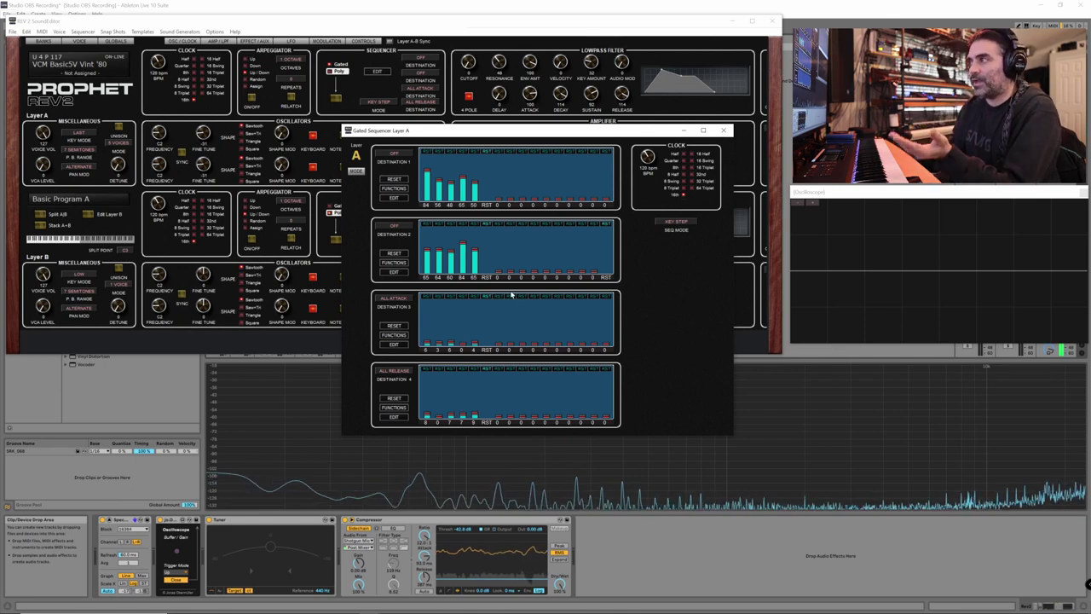
pyautogui.click(326, 41)
# Inspect mod slot 5's source and destination menus, leaving the slot unassigned.
pyautogui.click(172, 128)
pyautogui.moveTo(201, 143)
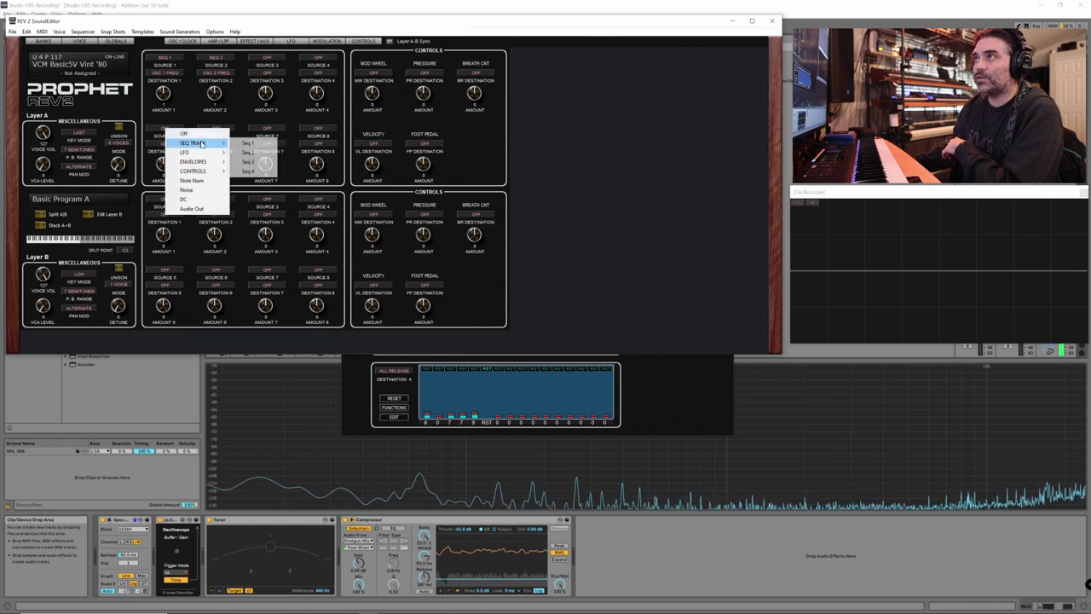
pyautogui.click(182, 133)
pyautogui.click(167, 145)
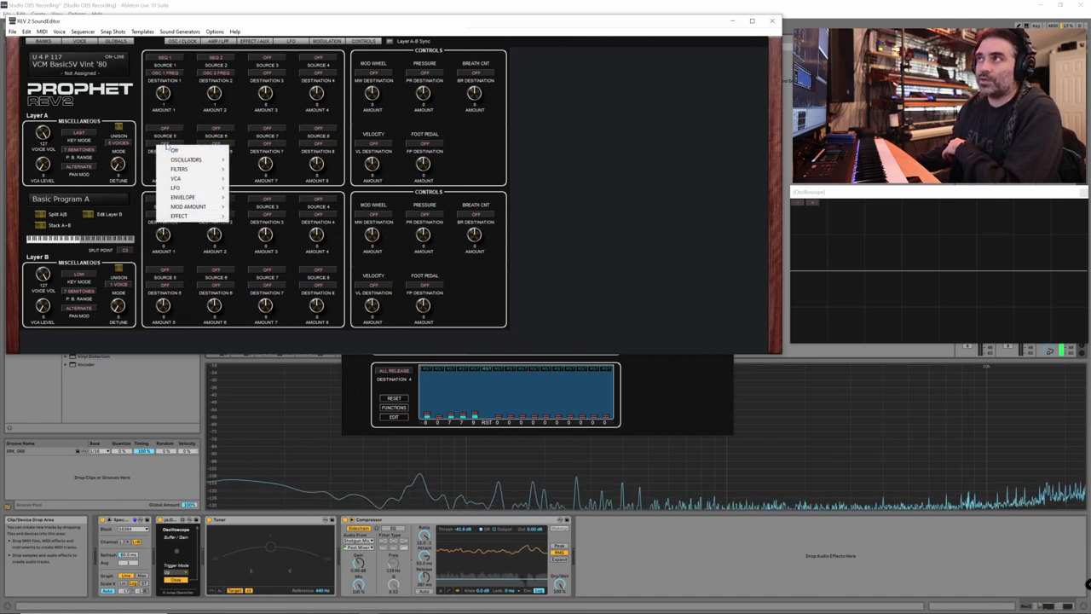
pyautogui.click(171, 149)
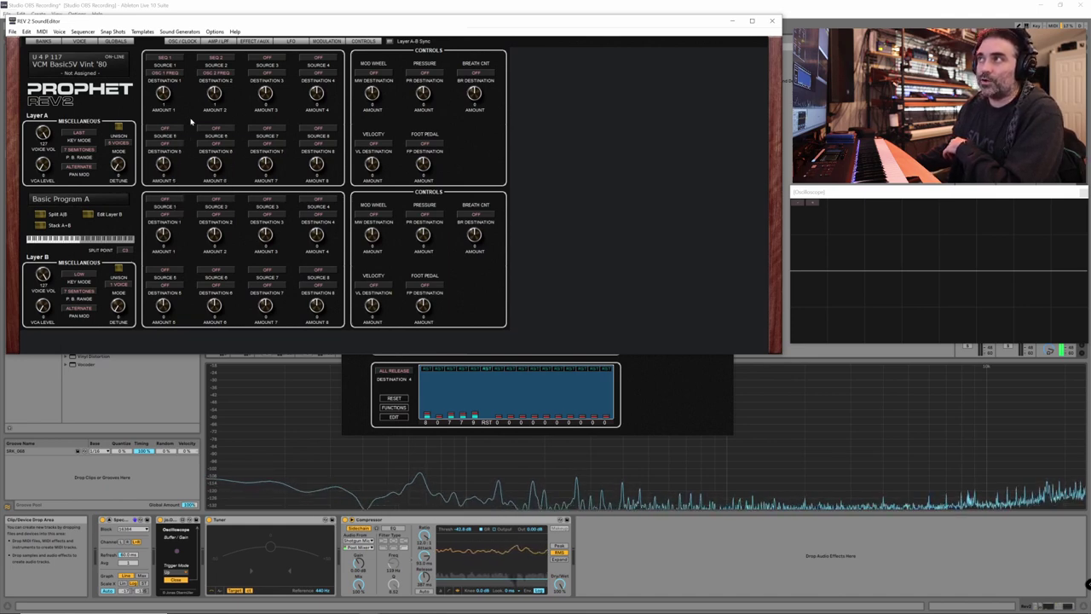
# Check the sequencer editor, return to the OSC/CLOCK page, then switch to PresetPatch in Chrome.
pyautogui.click(548, 376)
pyautogui.click(294, 340)
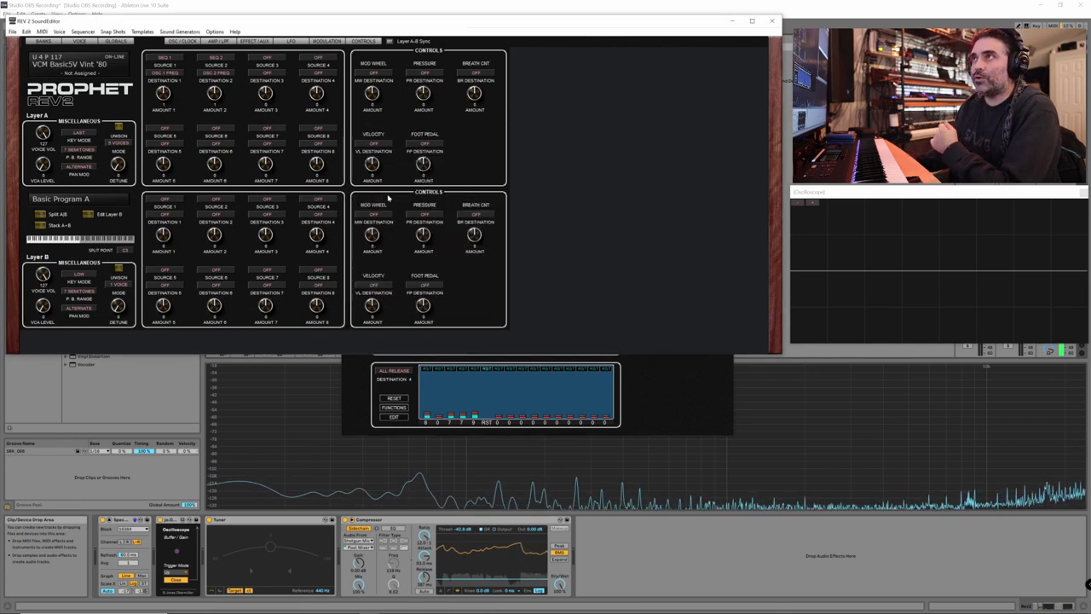
pyautogui.click(182, 41)
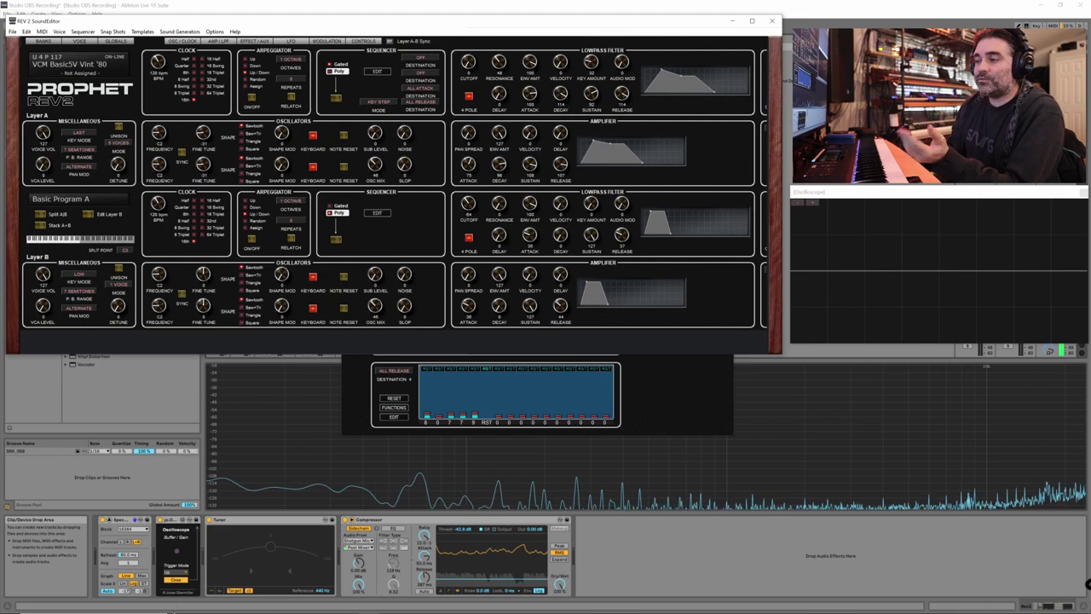
pyautogui.click(220, 610)
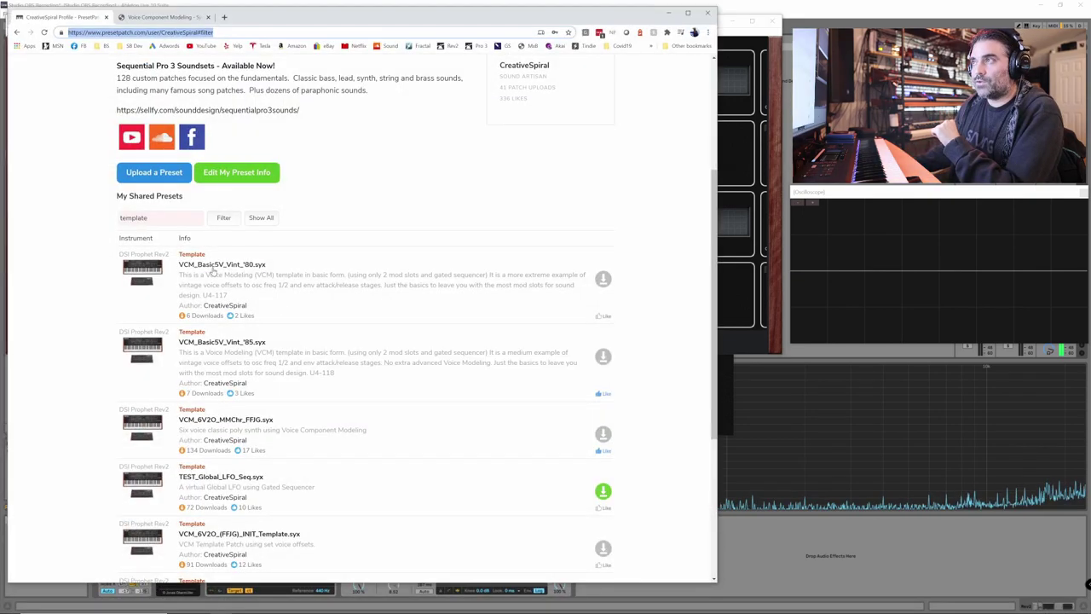